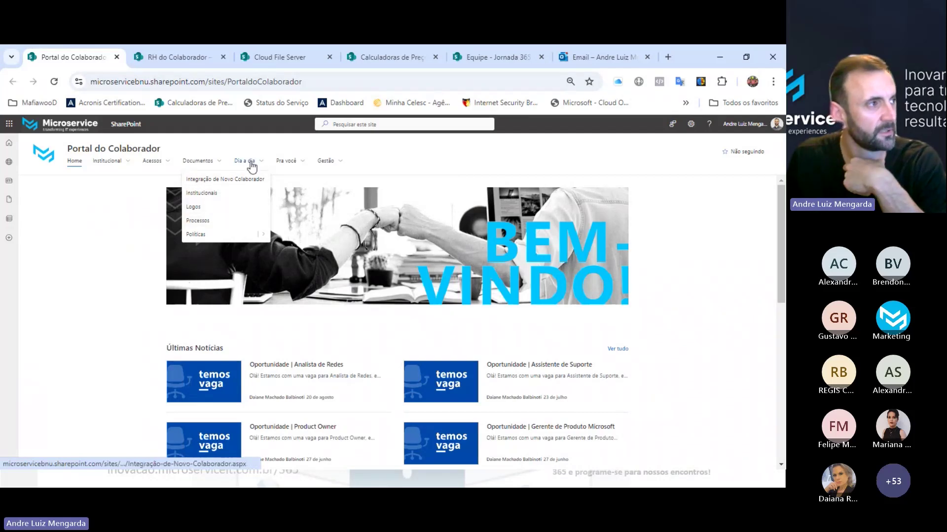
Review the Dia a dia and Pra você options of the Portal do Colaborador, and view the RH do Colaborador site
mouse_move(249, 163)
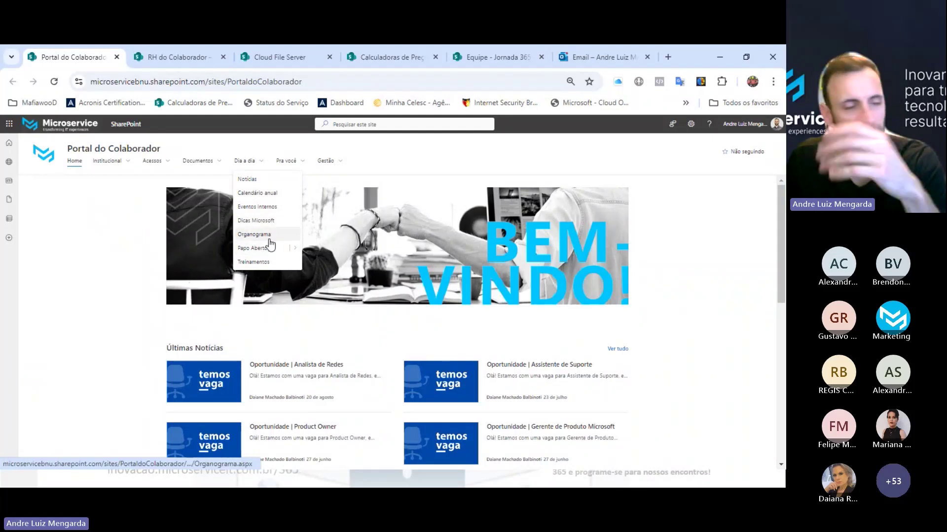
left_click(298, 161)
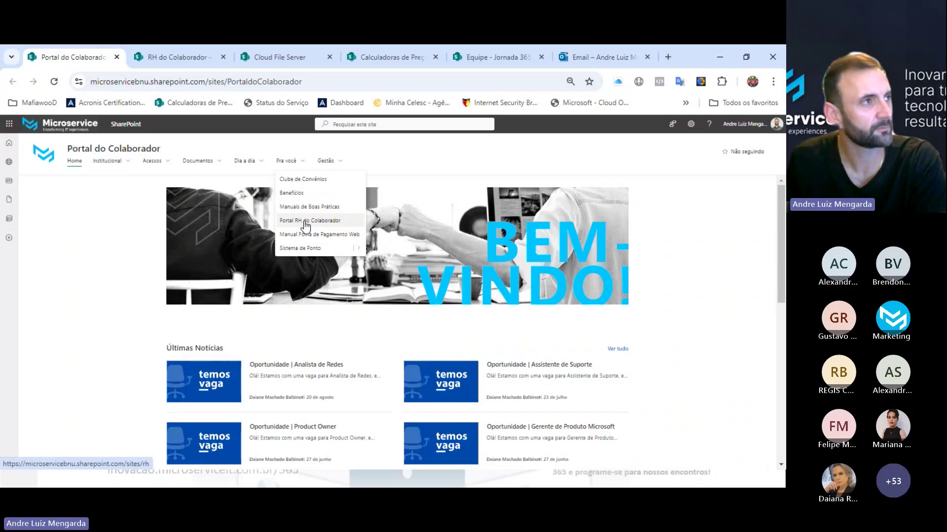
left_click(190, 52)
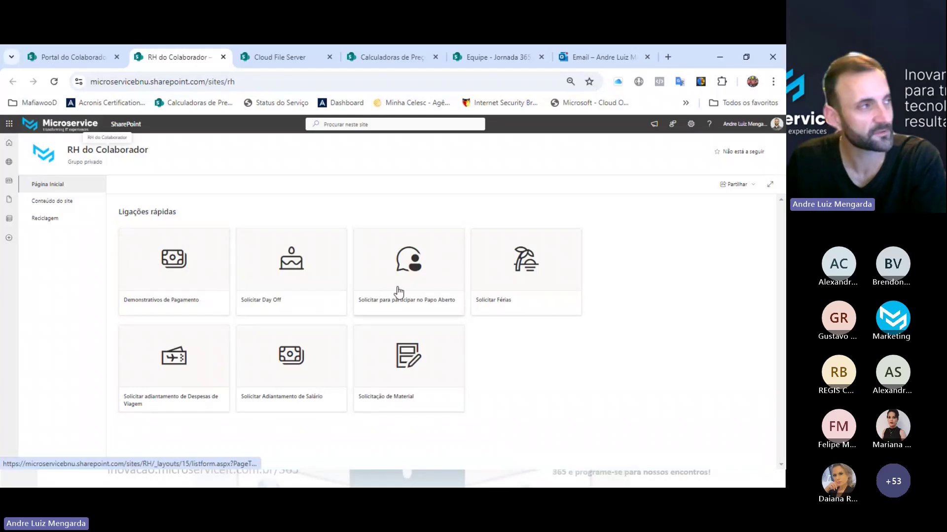
Return to the Portal do Colaborador and review its latest news and the Acessos links
left_click(66, 57)
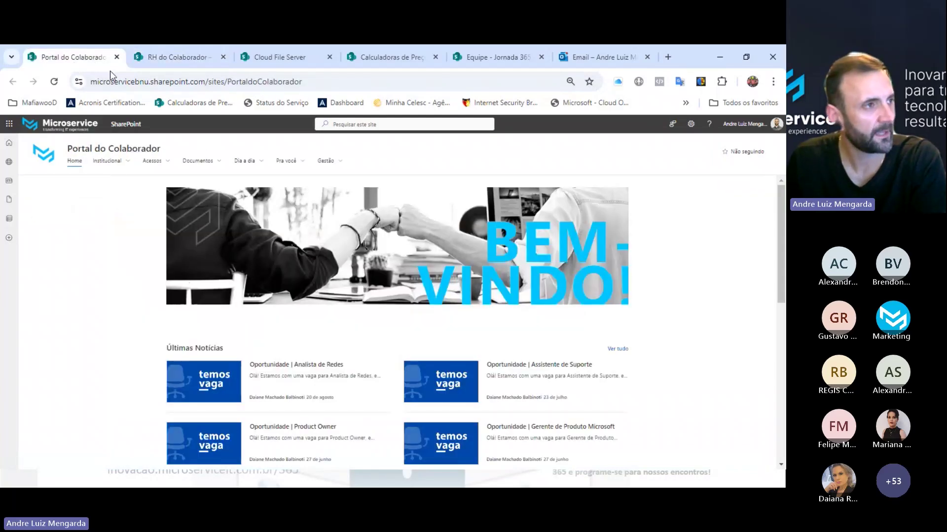
mouse_move(344, 165)
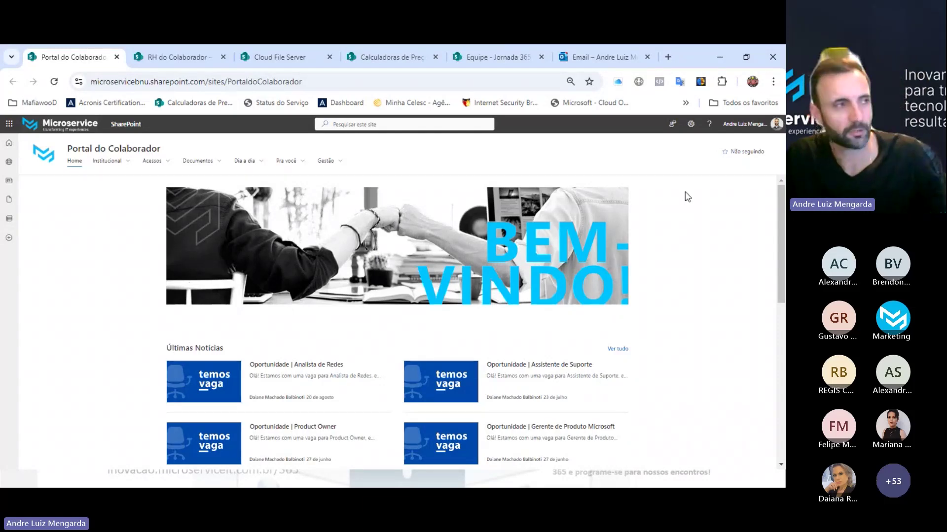
scroll(687, 327, "down", 3)
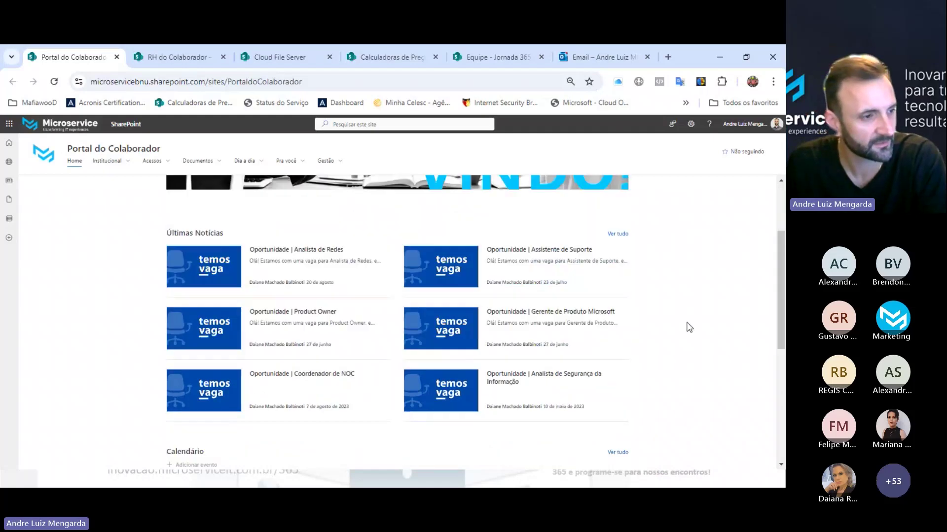
scroll(687, 328, "up", 3)
scroll(691, 318, "down", 1)
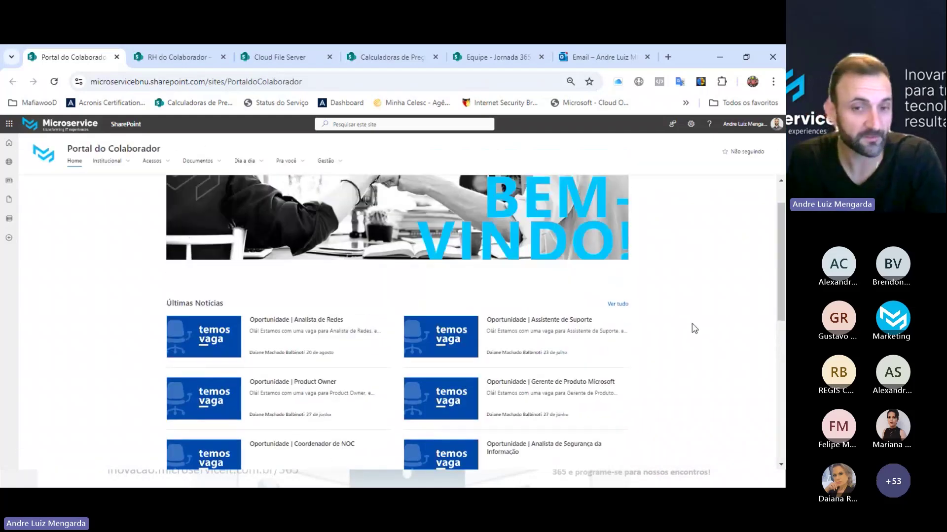
scroll(678, 310, "up", 1)
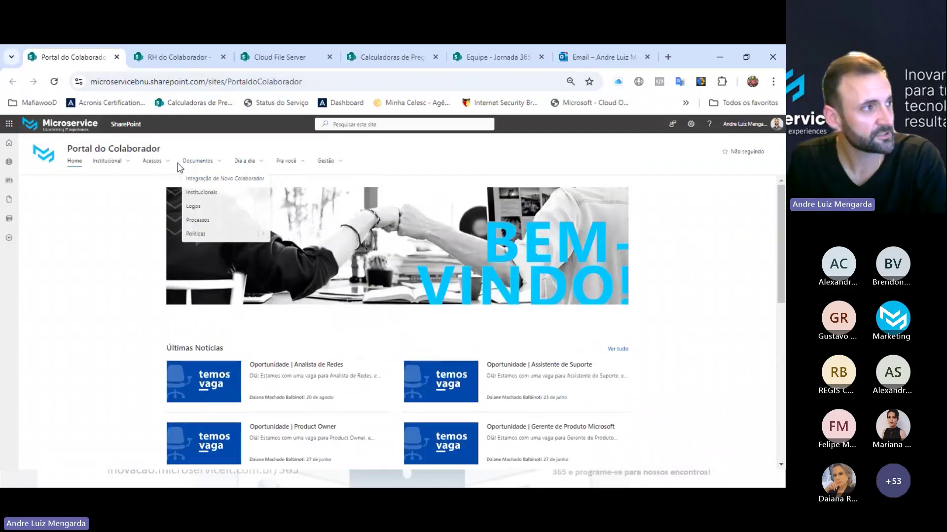
mouse_move(162, 162)
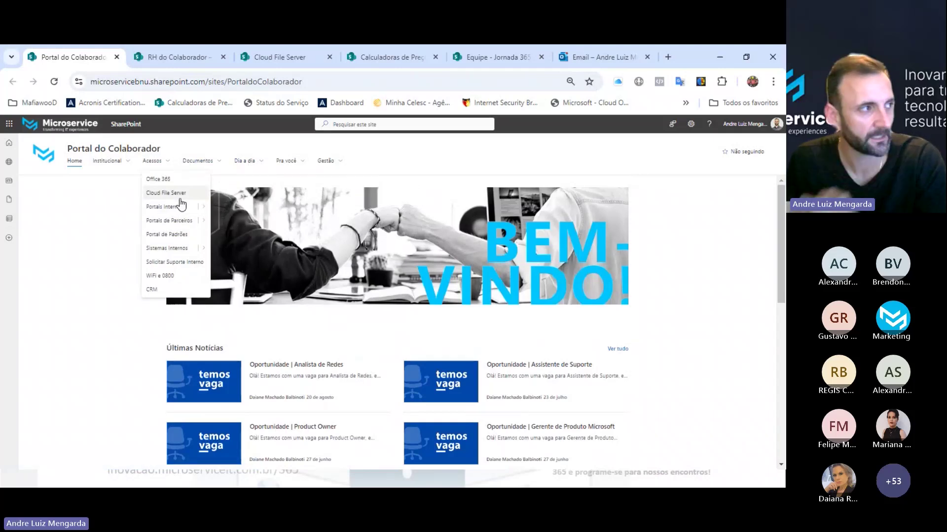
mouse_move(202, 208)
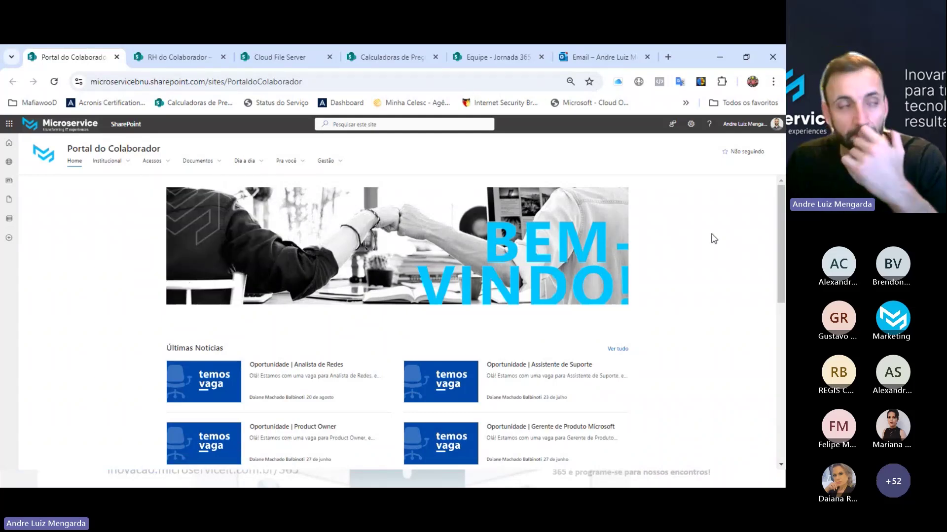
Go to the Cloud File Server site and browse the contents of its Serviços folder
left_click(186, 60)
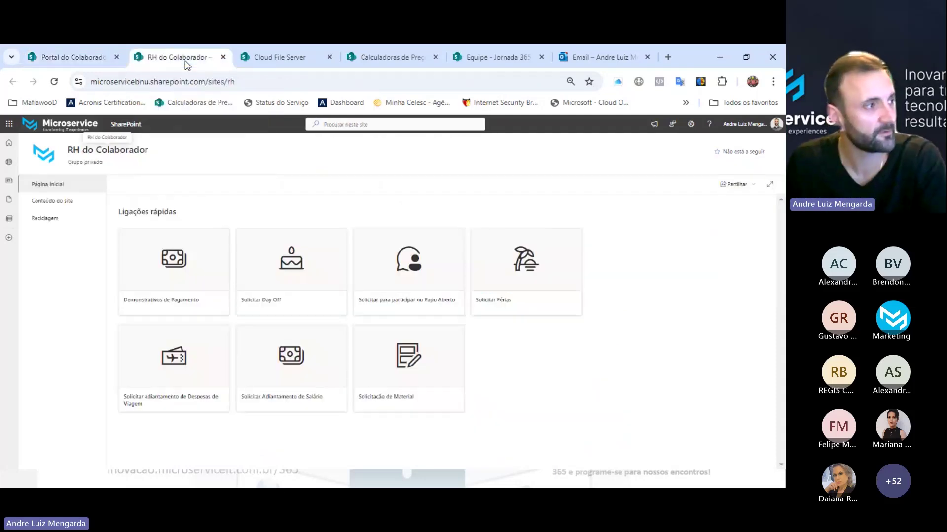
left_click(275, 57)
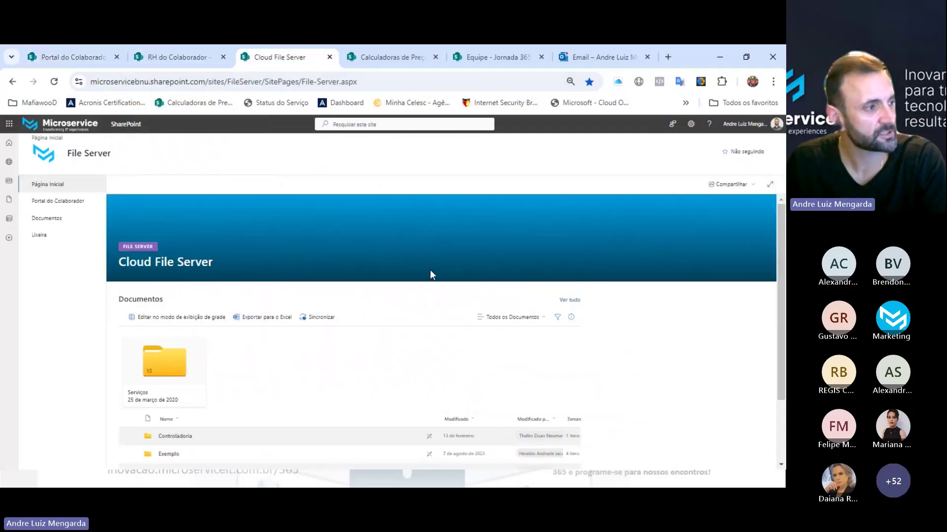
scroll(431, 274, "down", 2)
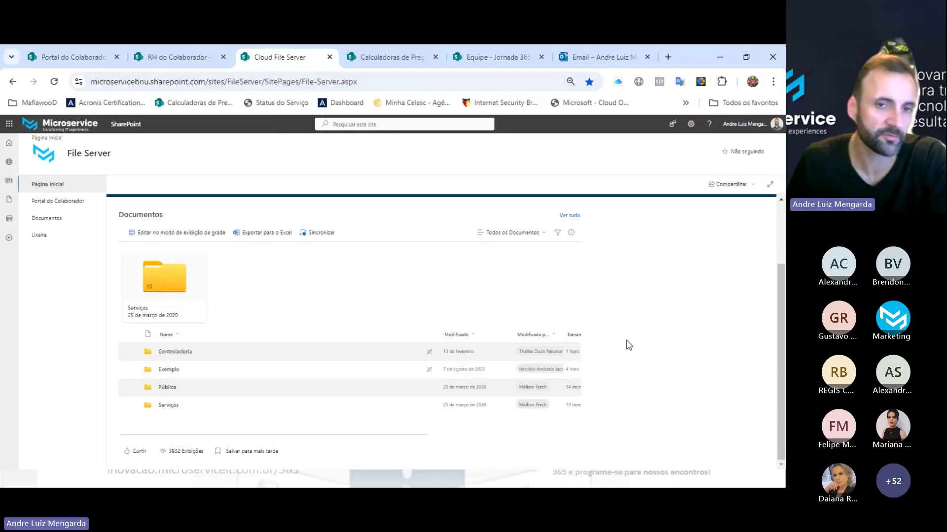
scroll(271, 315, "up", 2)
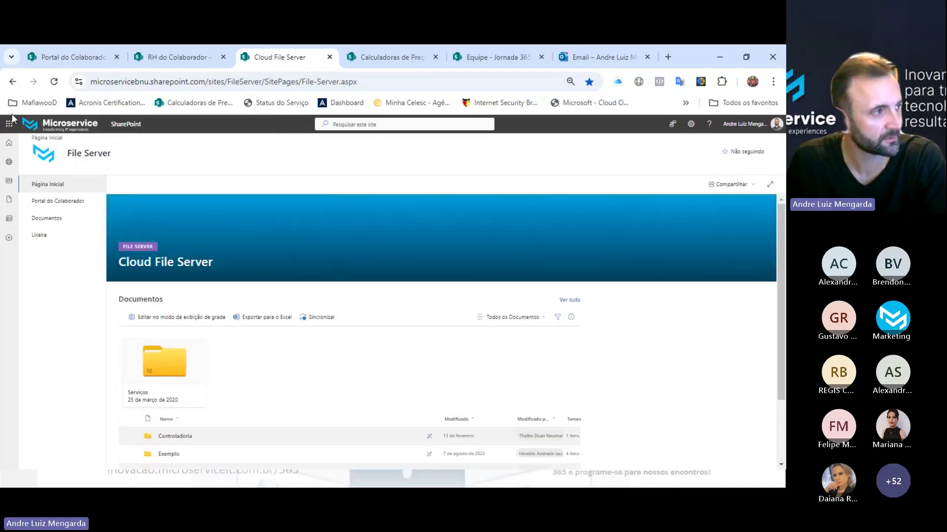
scroll(161, 409, "down", 2)
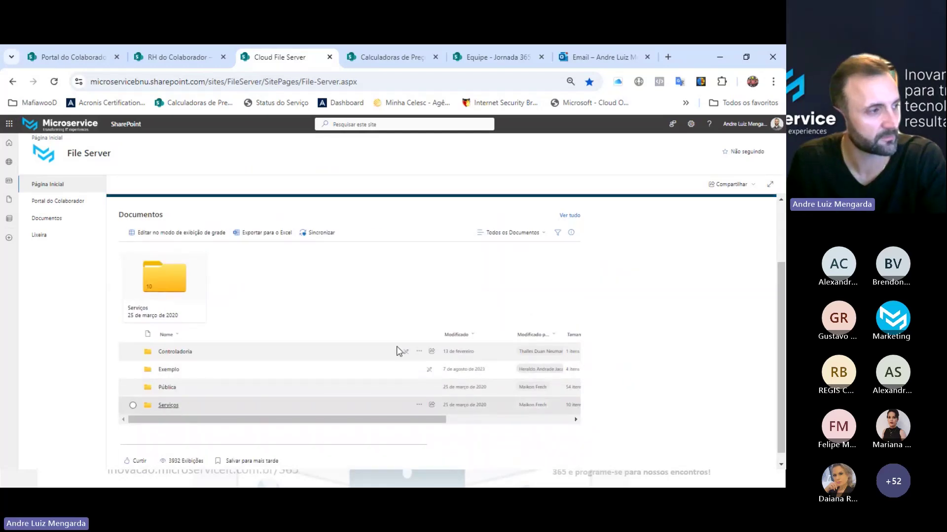
scroll(186, 272, "down", 2)
scroll(240, 359, "up", 3)
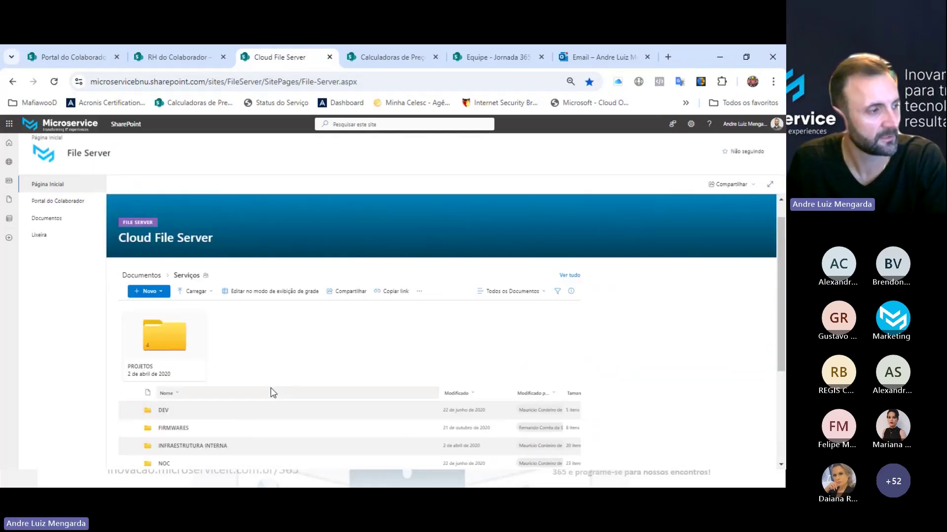
scroll(300, 400, "up", 1)
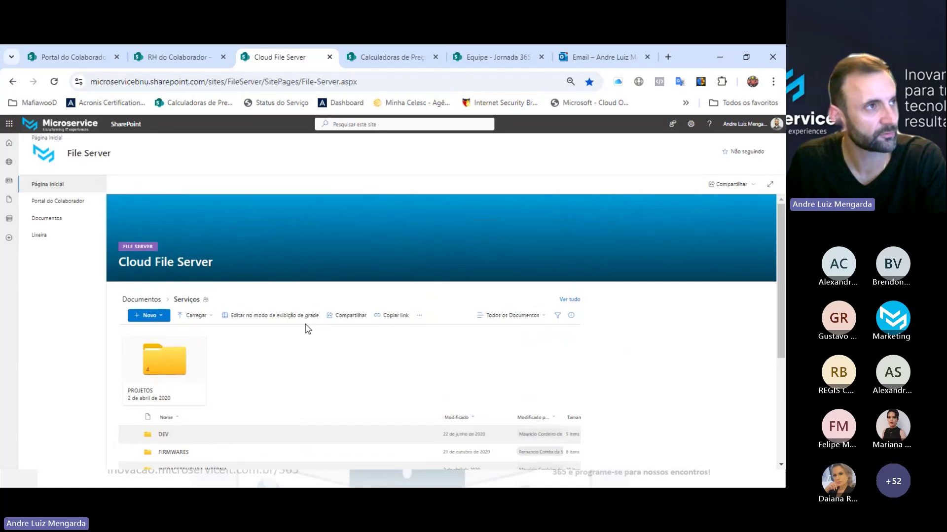
On the Calculadoras de Preço site, view the Microservice Cloud Backup - MCB calculator and return to the site's home page
left_click(396, 66)
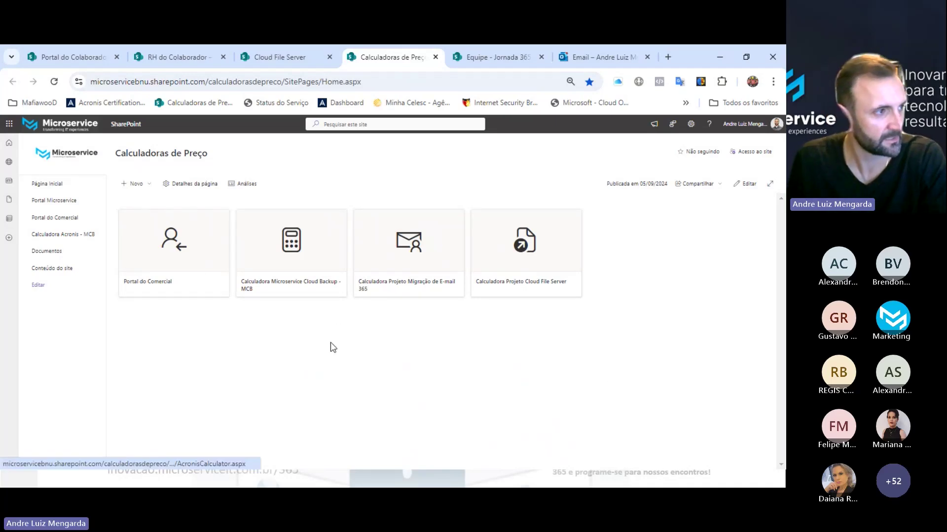
left_click(313, 248)
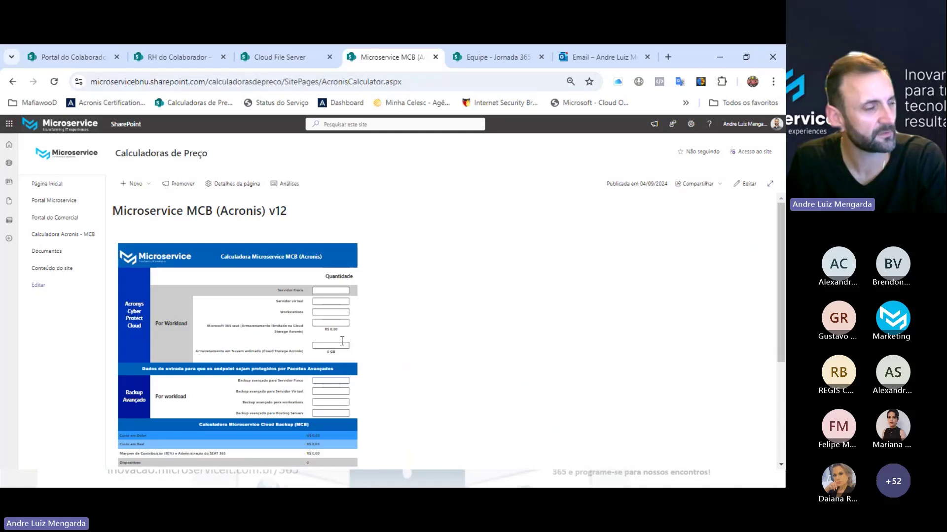
left_click(12, 83)
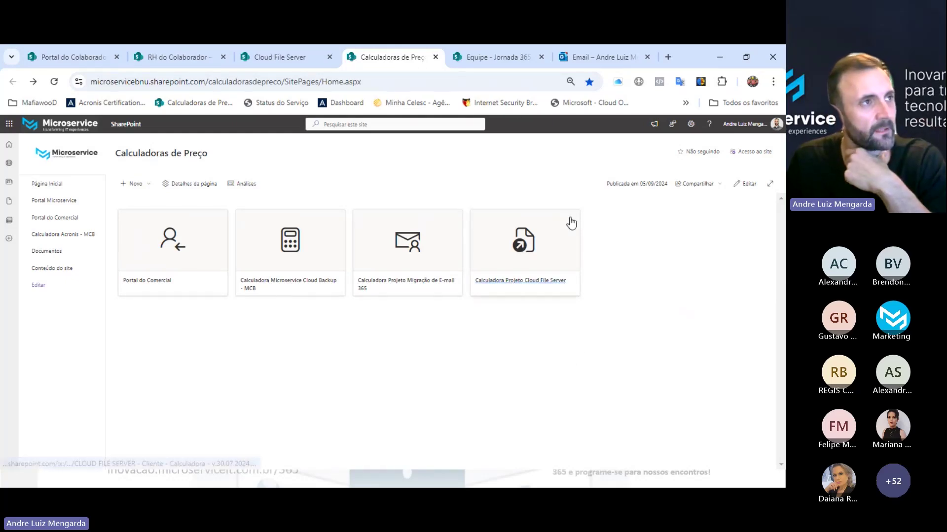
Compare the Equipe - Jornada 365 site with the Cloud File Server and look through the team site's home page
left_click(489, 58)
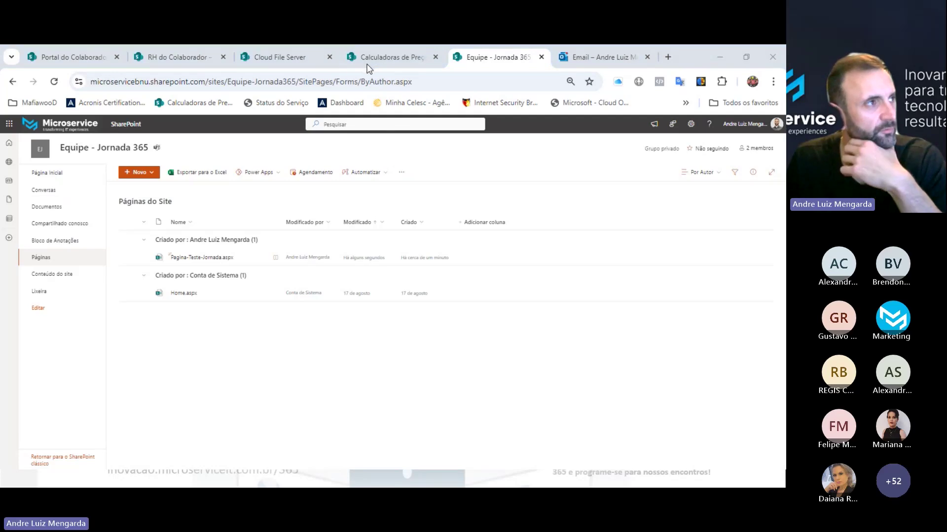
left_click(312, 66)
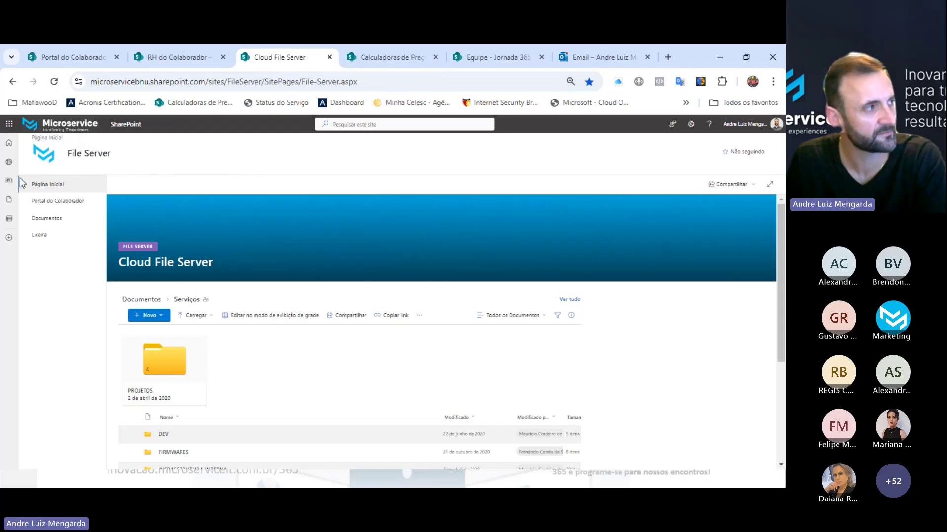
left_click(479, 61)
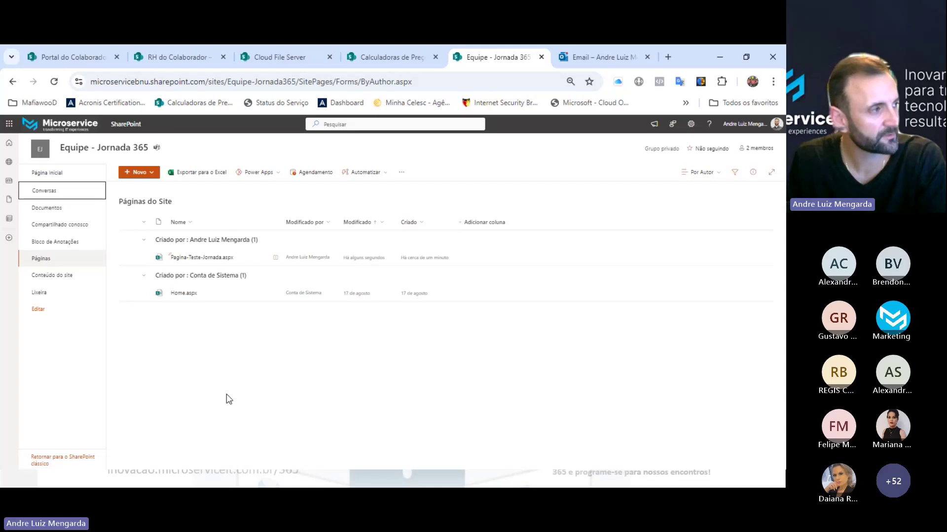
left_click(44, 174)
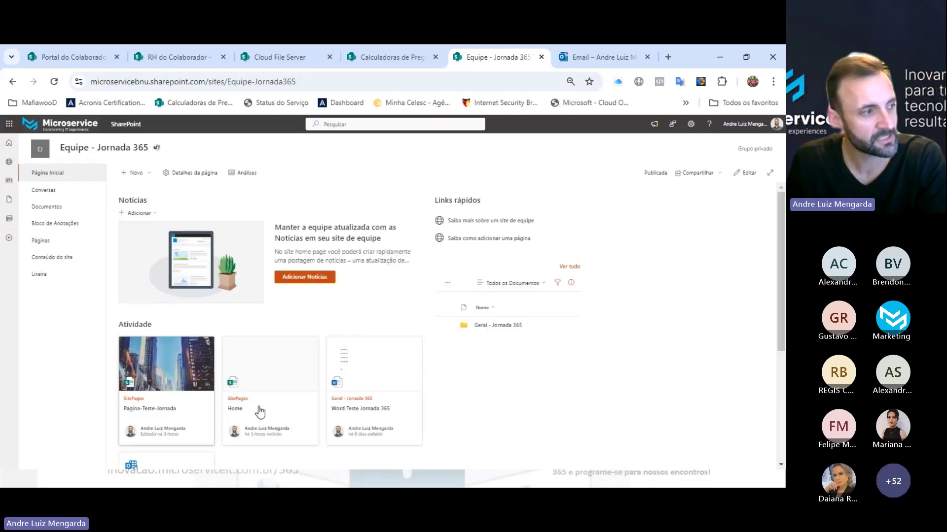
scroll(296, 316, "down", 2)
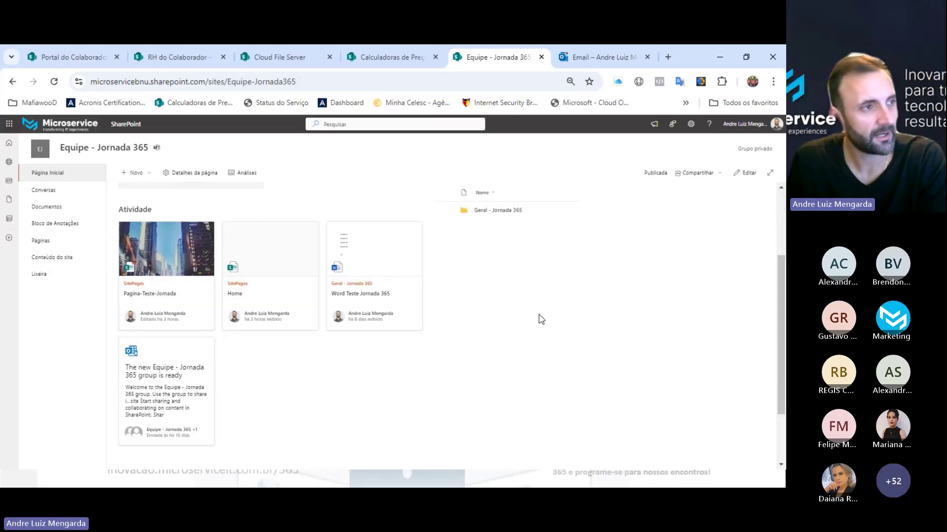
scroll(542, 319, "up", 2)
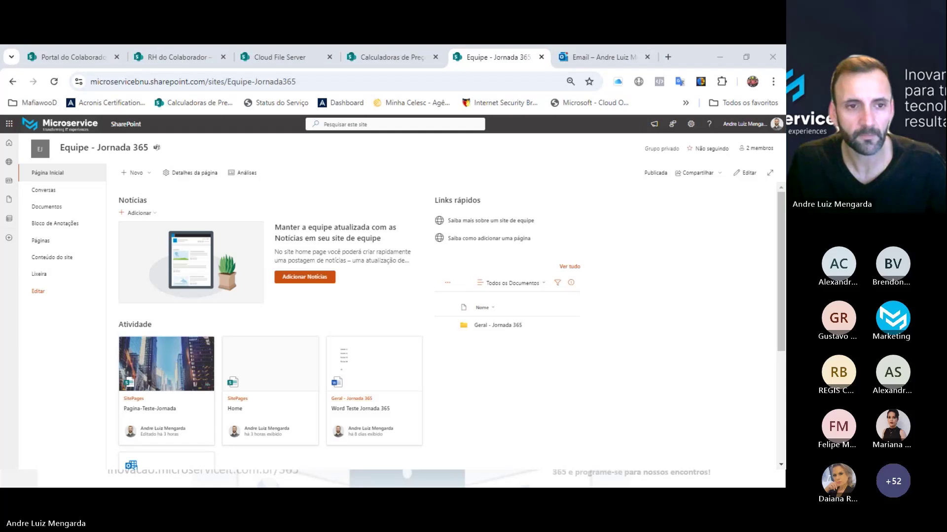
Switch to Teams and show the files of the Geral - Jornada 365 channel with their additional library options
left_click_drag(785, 217, 284, 45)
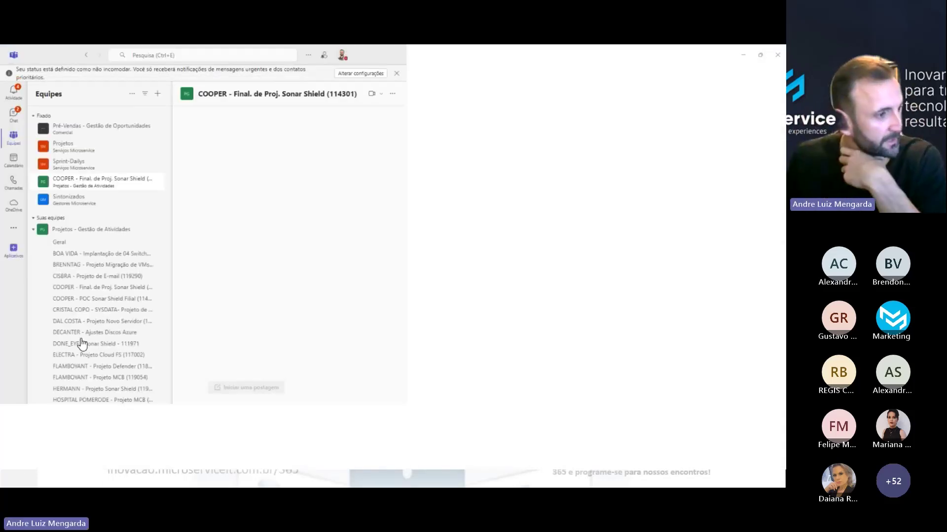
scroll(131, 374, "down", 10)
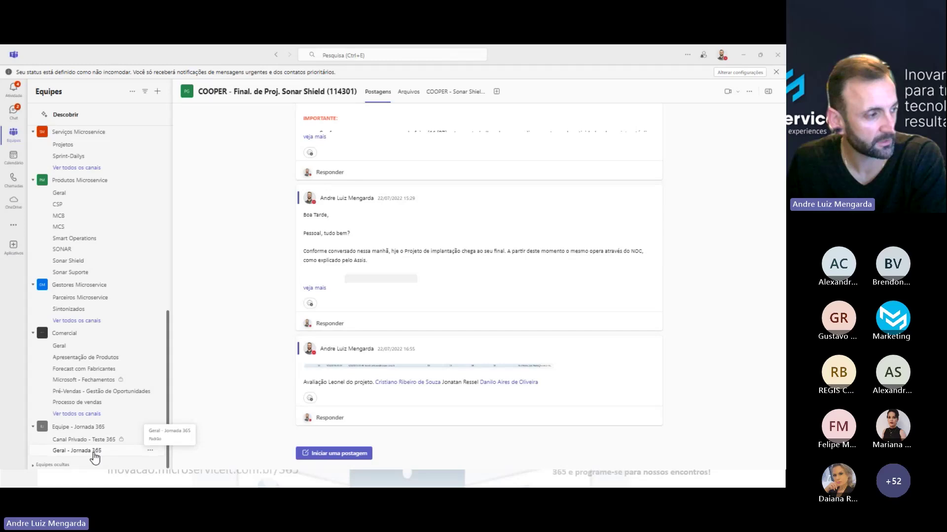
left_click(94, 452)
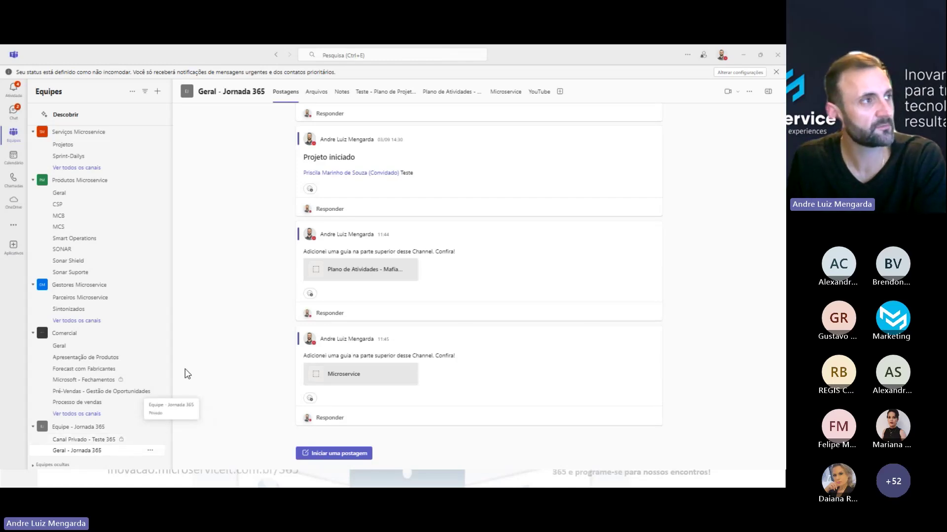
left_click(320, 93)
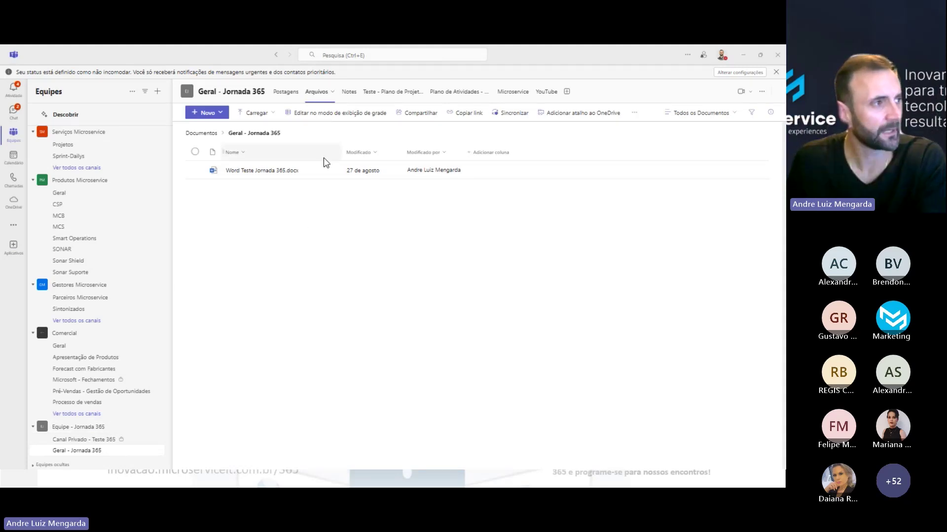
left_click(635, 113)
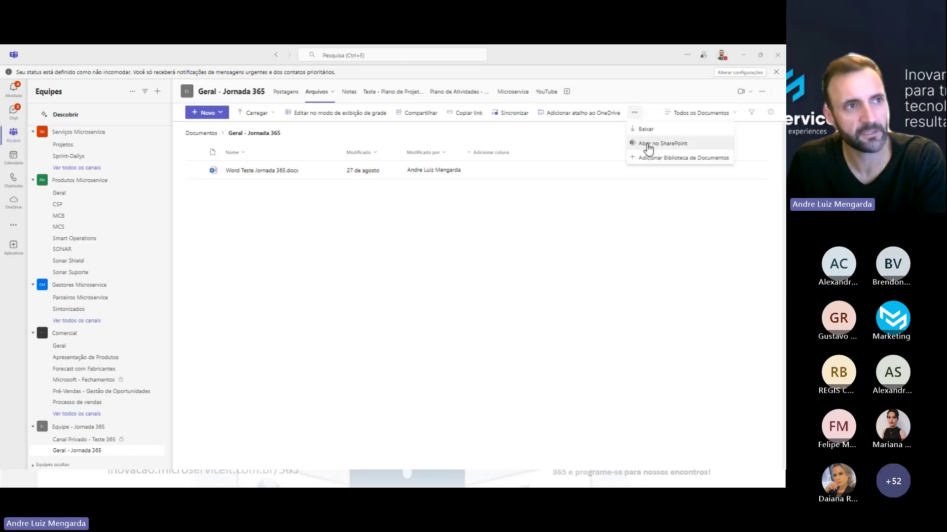
Switch back to the SharePoint team site in the browser and open the Geral - Jornada 365 folder in Documentos
left_click(576, 248)
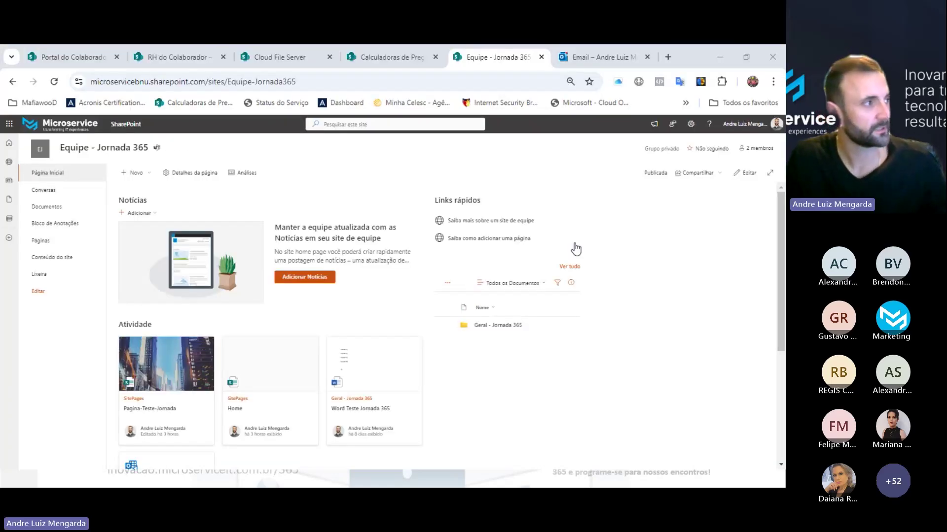
left_click(62, 206)
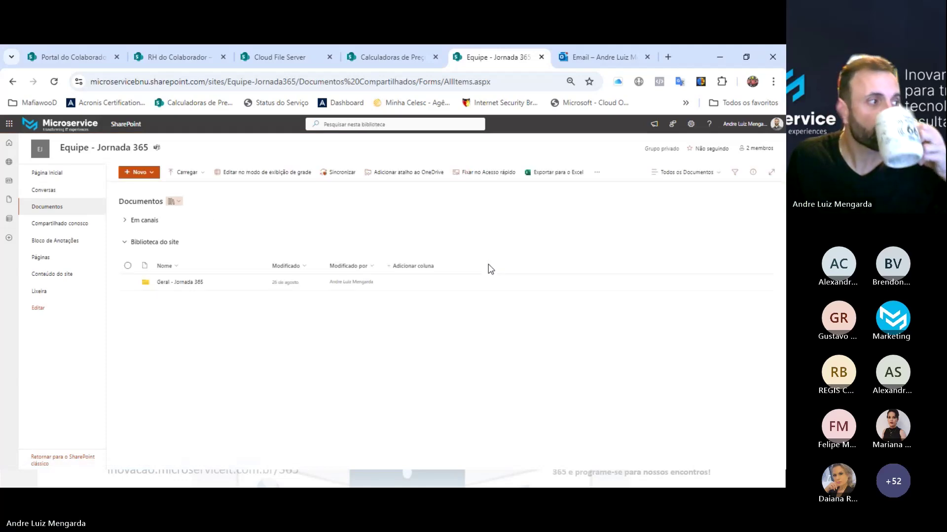
left_click(186, 284)
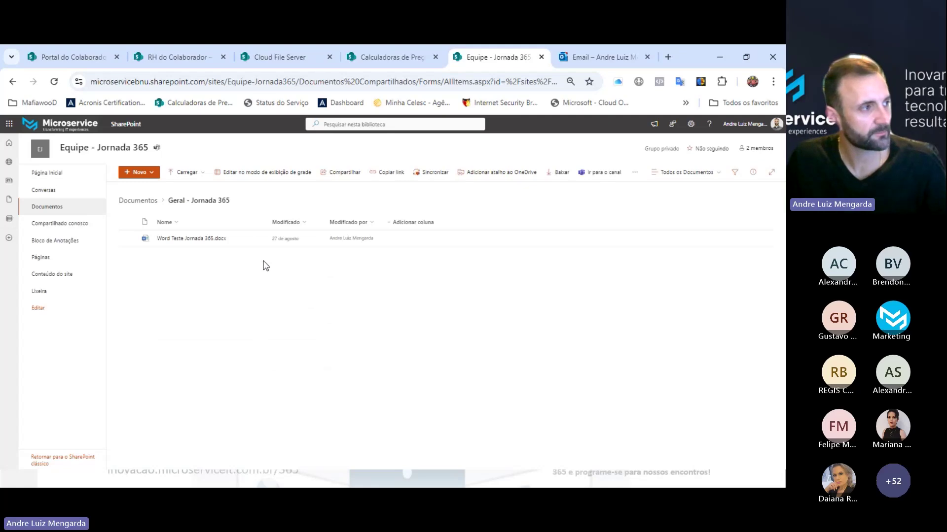
mouse_move(198, 242)
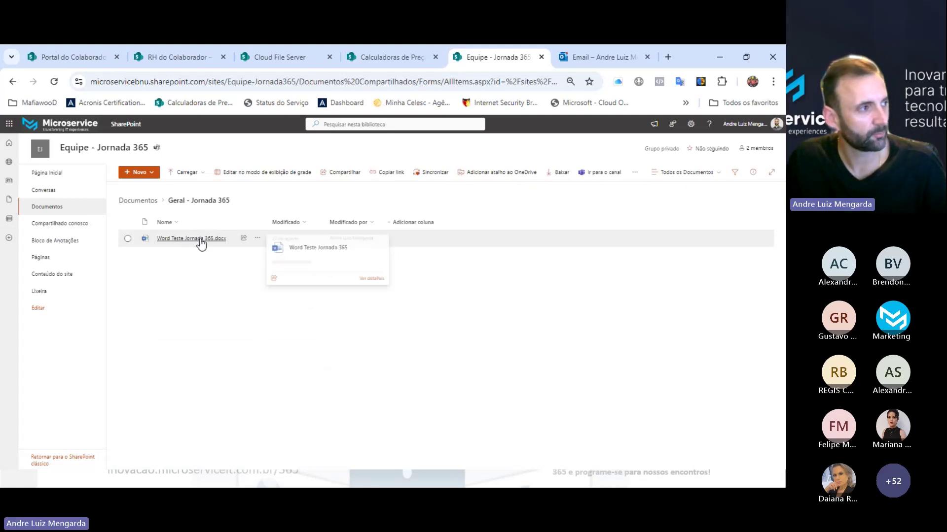
Compare the Geral - Jornada 365 files in Teams with the same folder in the SharePoint library, ending in Teams
key("alt+Tab")
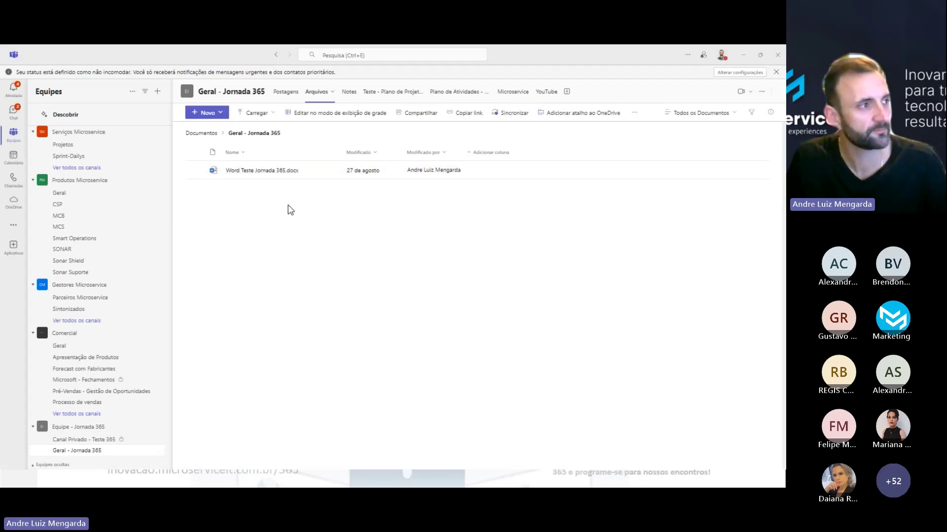
key("alt+Tab")
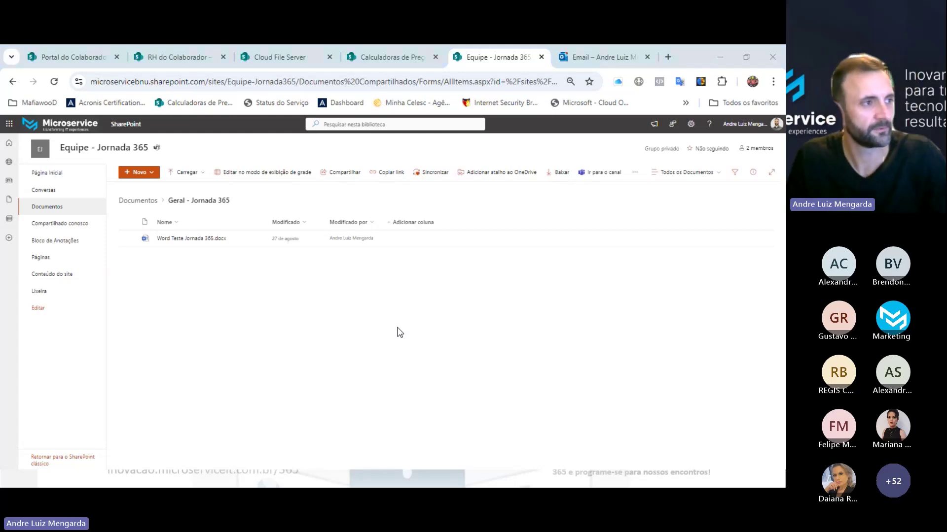
key("alt+Tab")
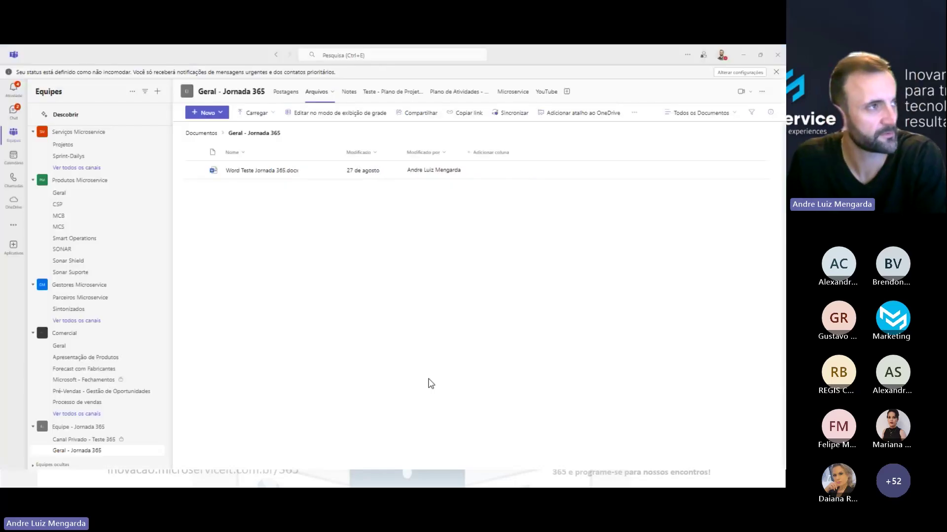
View the Teste - Plano de Projeto Jornada 365 board in the channel and expand the completed tasks under Concluídas
left_click(369, 94)
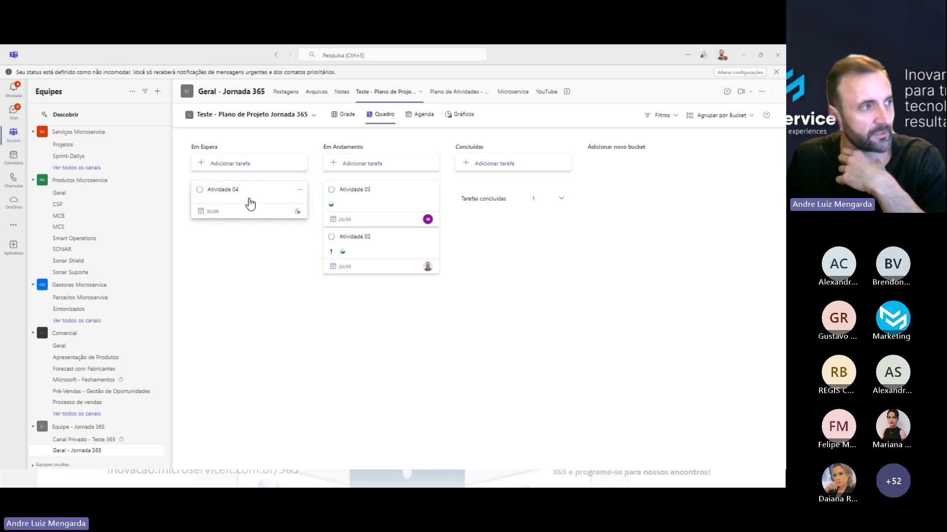
left_click(478, 203)
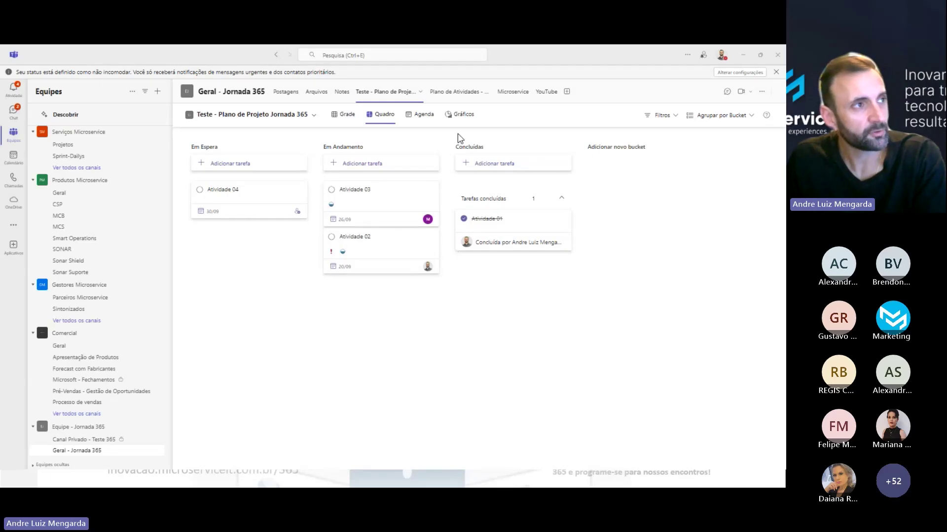
Log in to Trello from the channel's Plano de Atividades page and view the Plano de Atividades - MafiawooD board
left_click(456, 96)
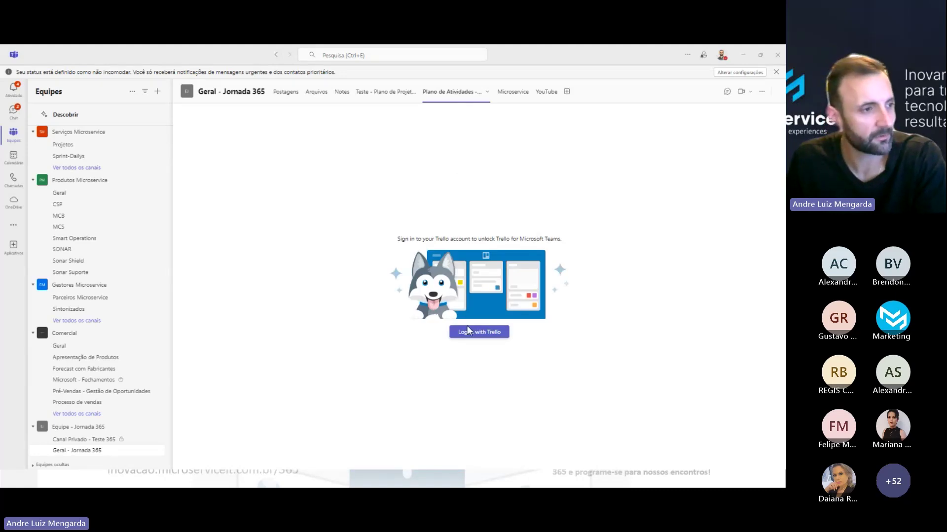
left_click(490, 336)
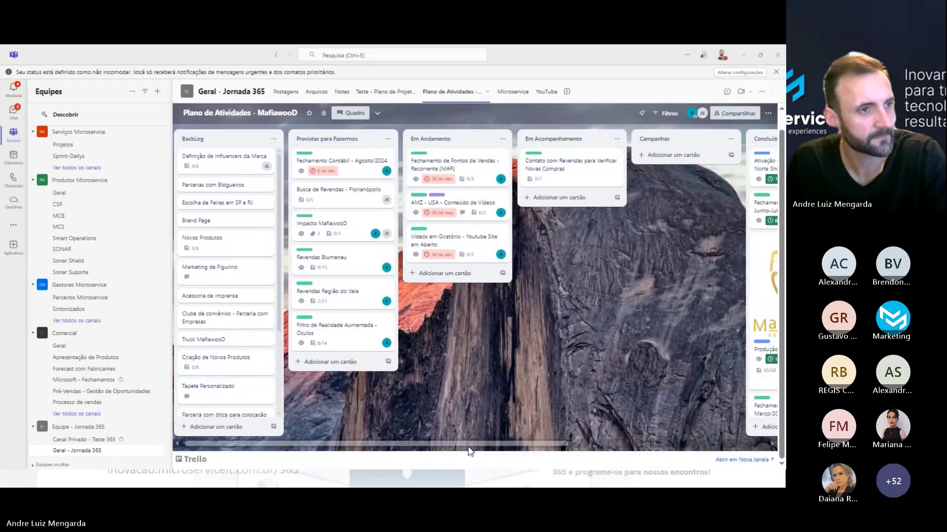
left_click_drag(469, 448, 545, 262)
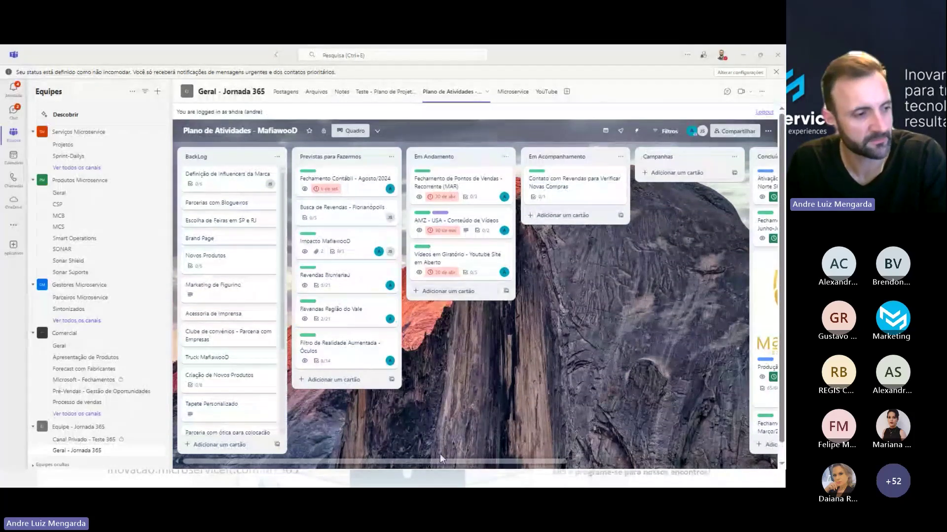
mouse_move(475, 465)
left_mouse_down()
mouse_move(656, 464)
mouse_move(474, 463)
left_mouse_up()
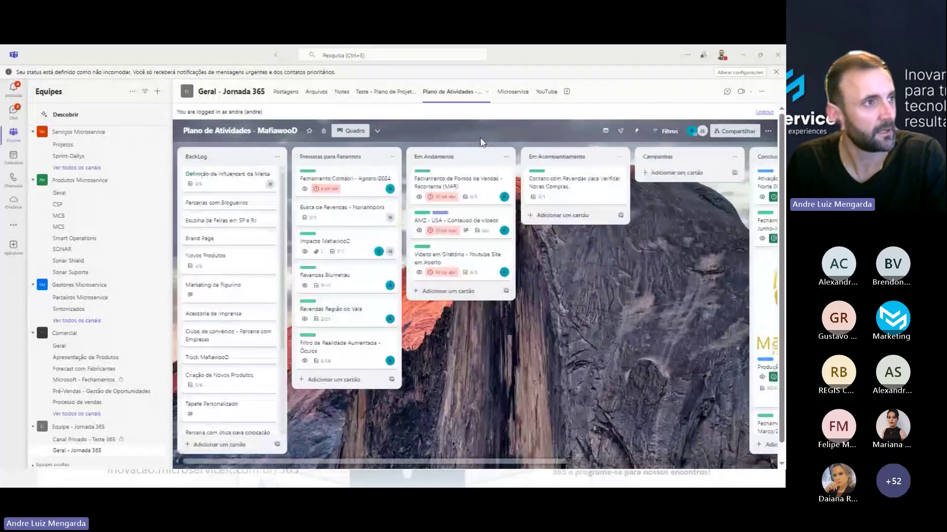
Look through the Microservice website embedded in the Geral - Jornada 365 channel and return to the top of its page
left_click(510, 91)
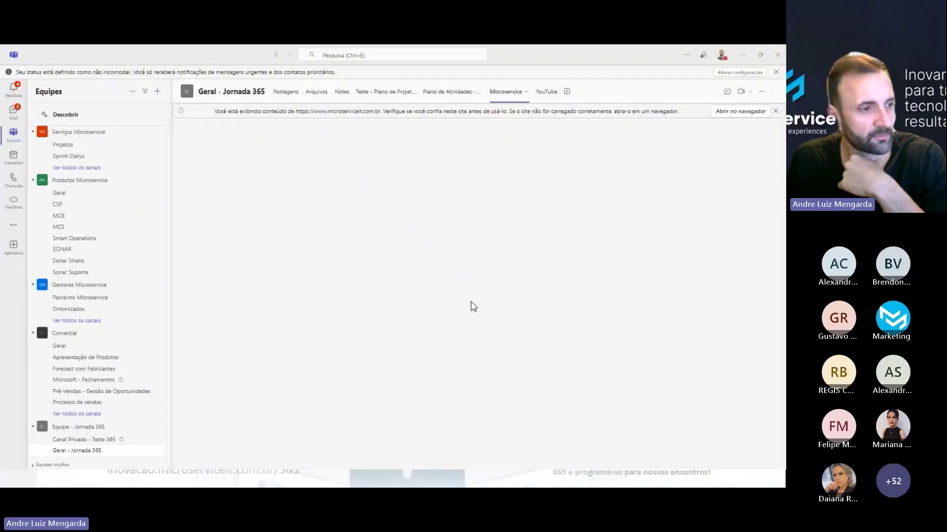
scroll(585, 259, "down", 20)
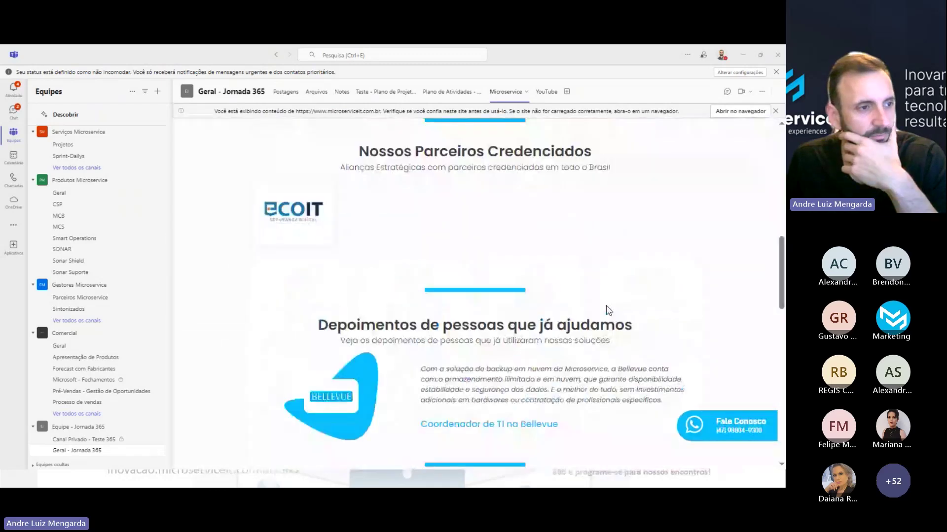
scroll(498, 305, "down", 4)
scroll(592, 276, "up", 8)
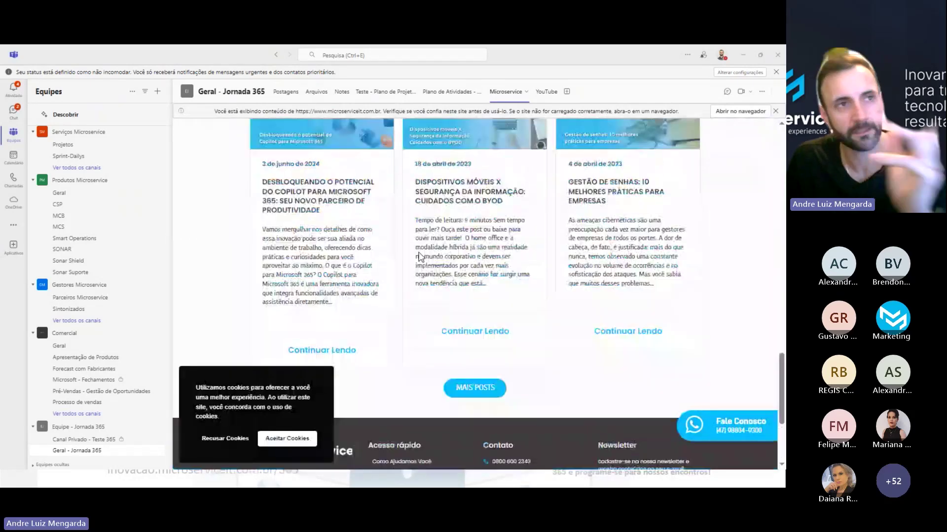
scroll(589, 276, "up", 18)
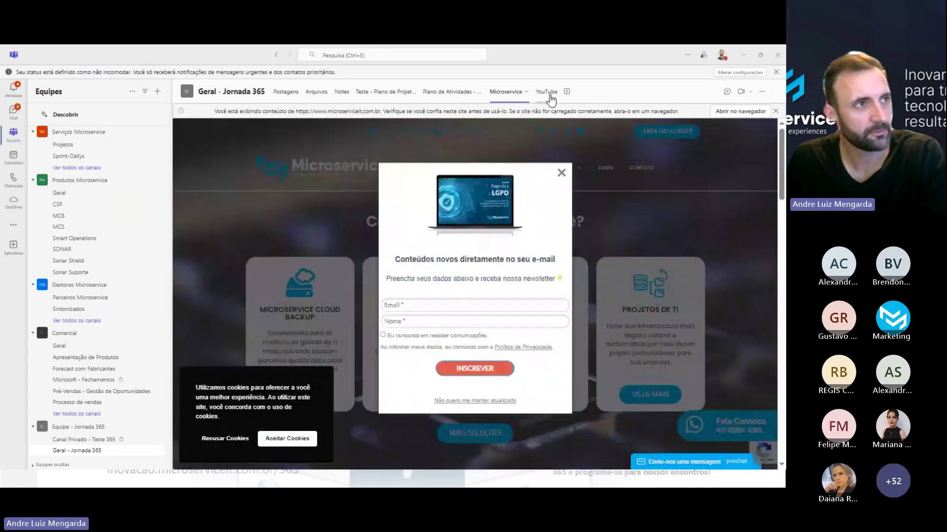
From the channel's pinned YouTube videos, open "What is Microsoft 365 - Explained", play a few seconds and pause it
left_click(544, 93)
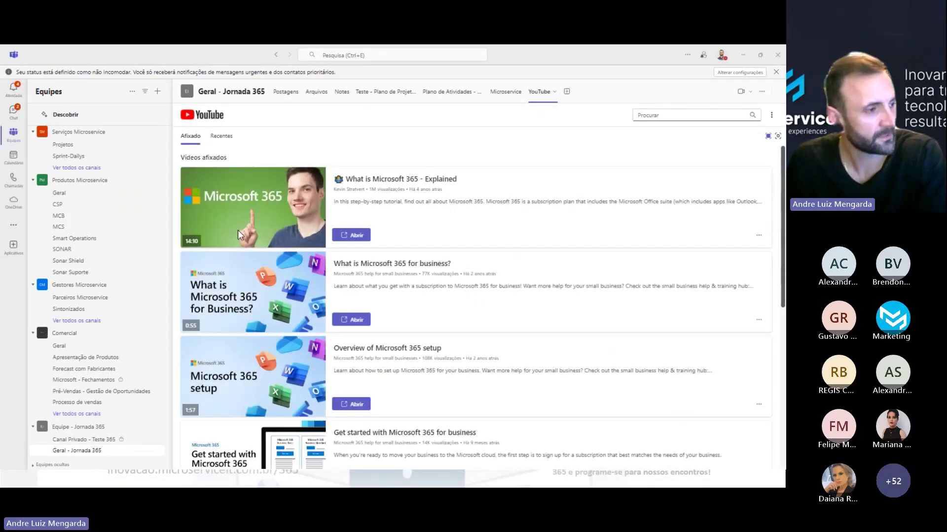
scroll(291, 345, "down", 3)
scroll(291, 345, "down", 4)
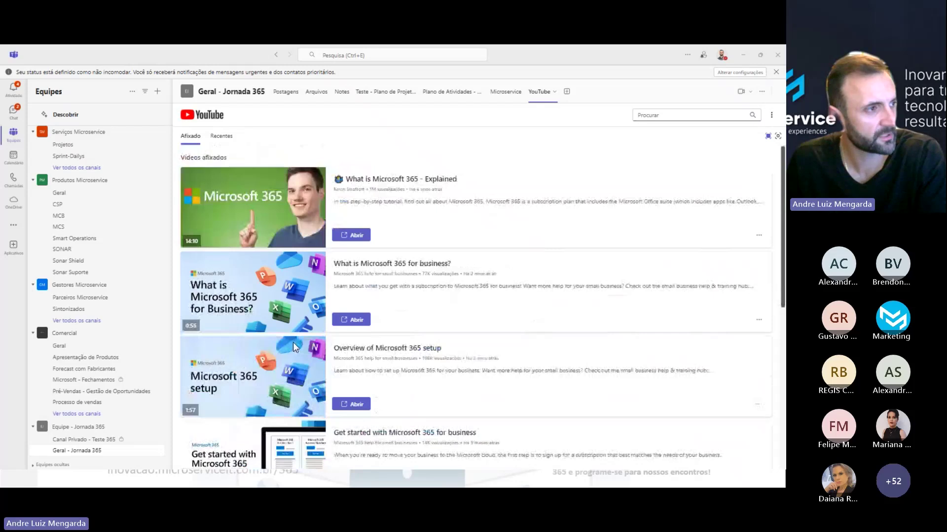
left_click(668, 116)
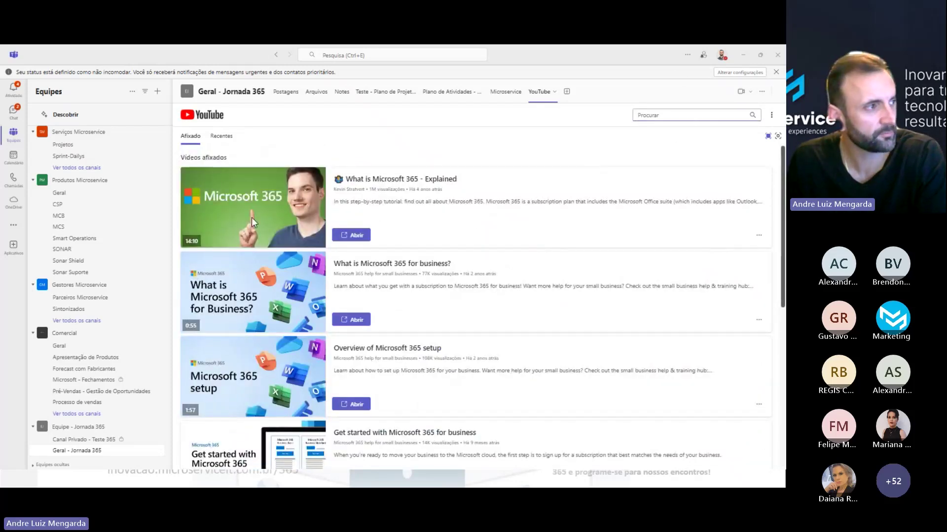
left_click(351, 235)
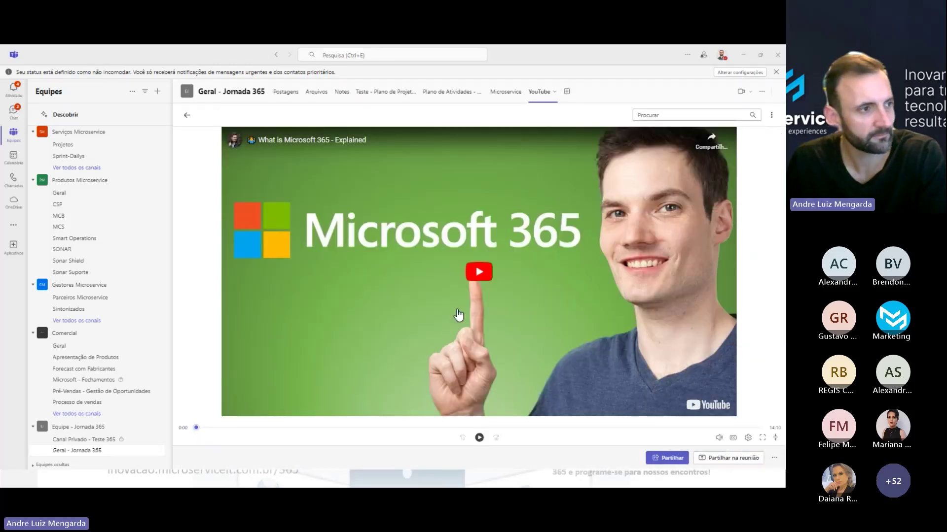
left_click(479, 274)
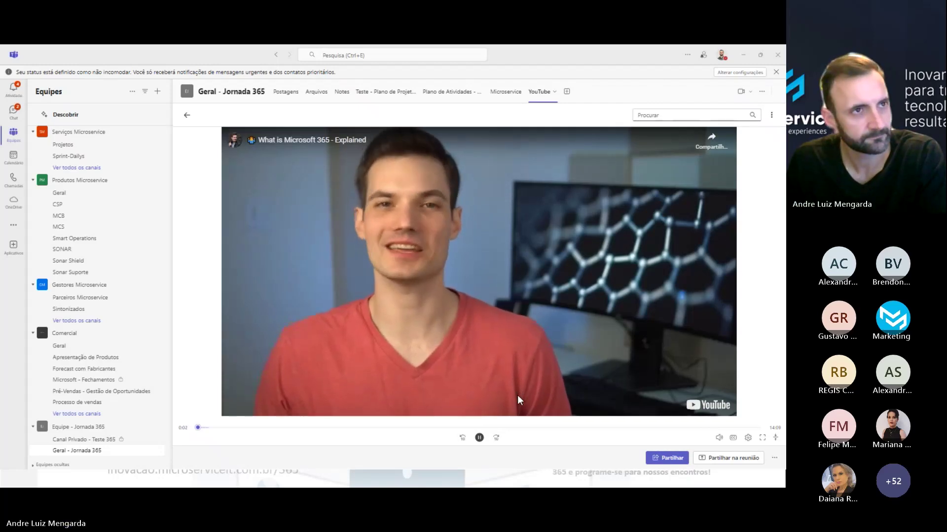
left_click(479, 439)
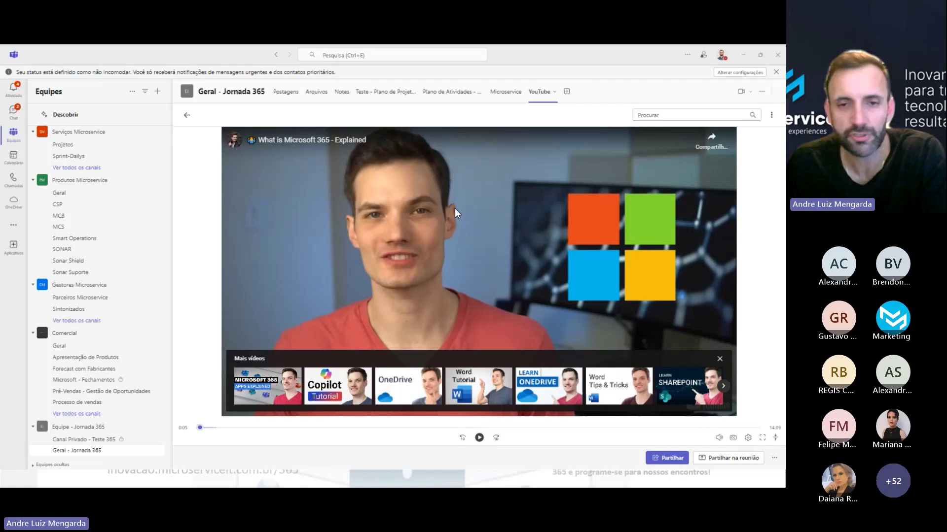
Return to the embedded Microservice website, view the apps that can be added to the channel, close the list and switch away from Teams
left_click(504, 93)
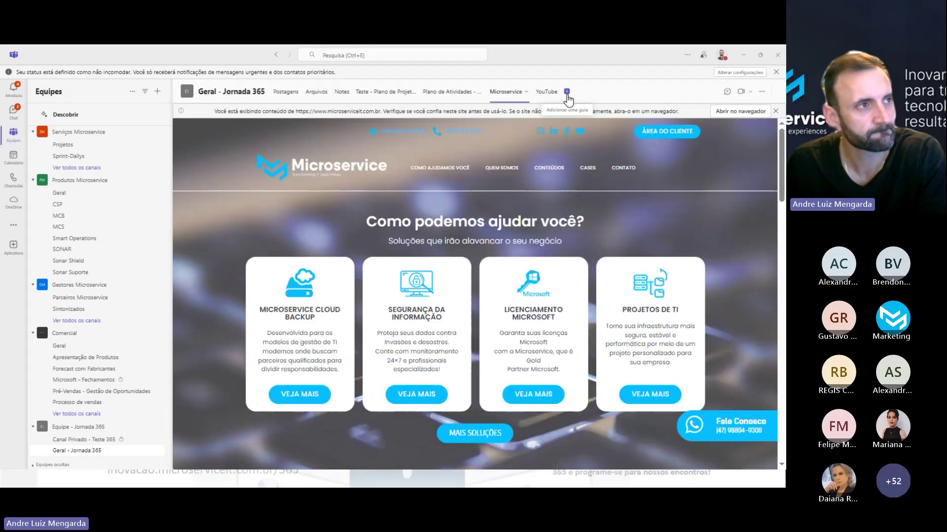
left_click(568, 92)
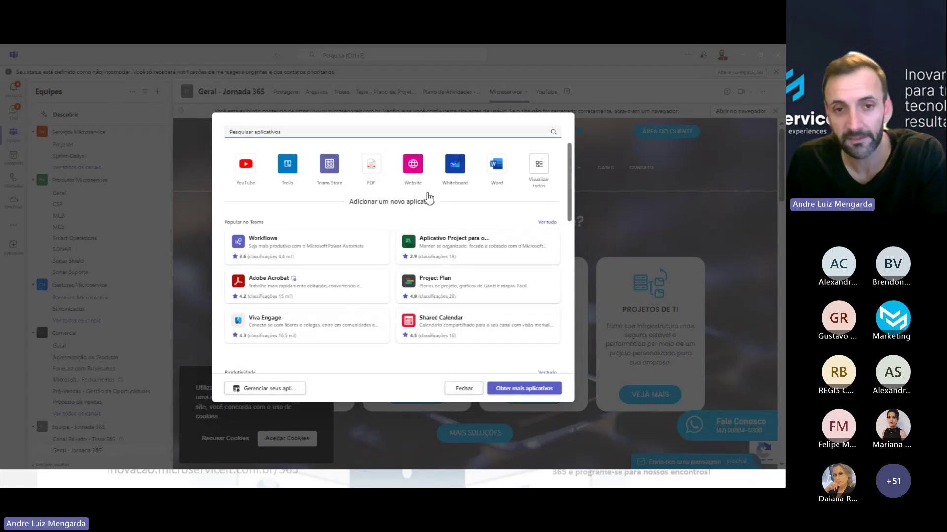
left_click(461, 390)
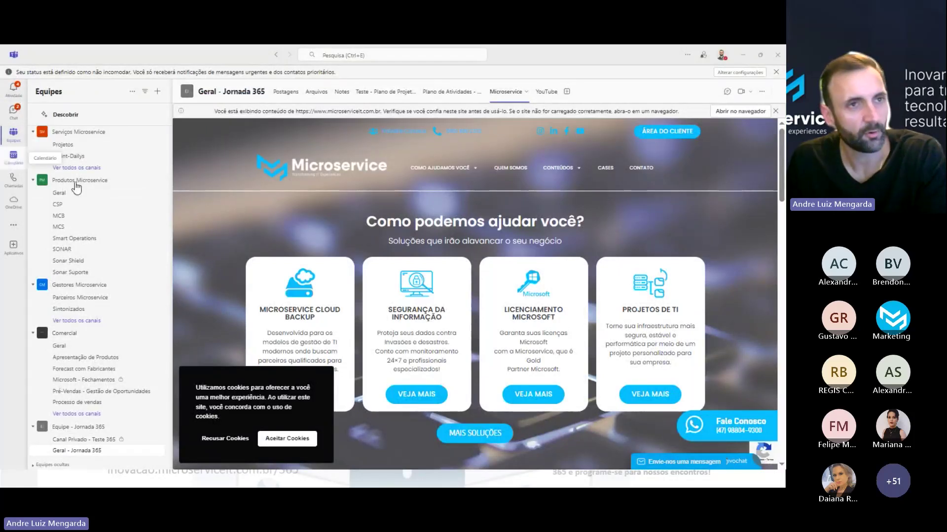
mouse_move(555, 168)
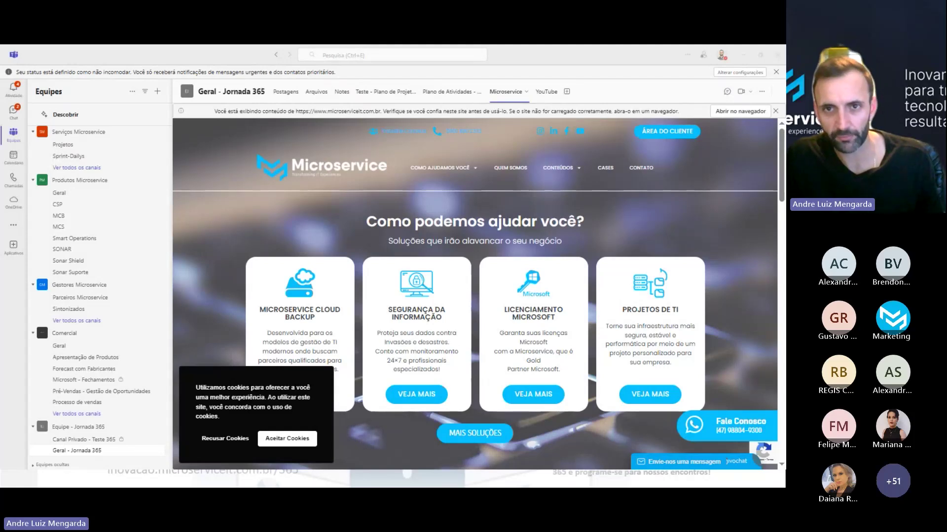
key("alt+Tab")
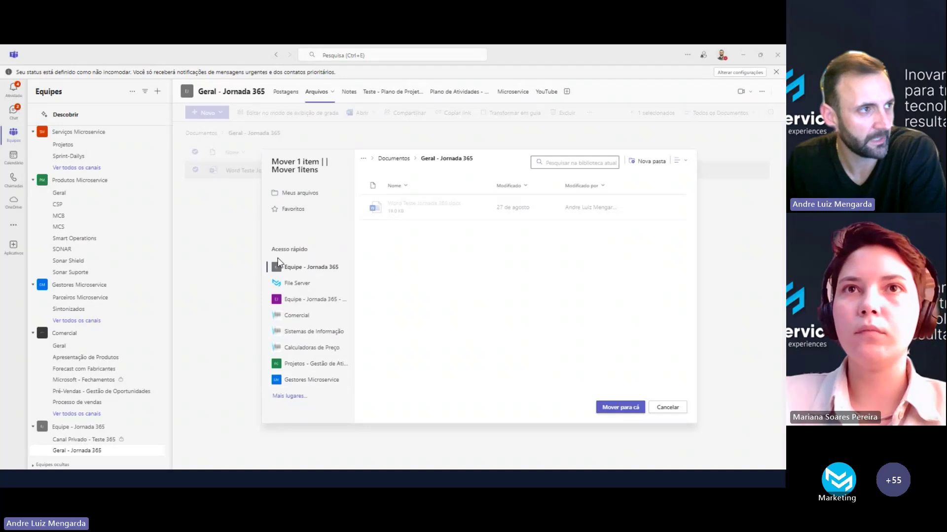
Browse the Equipe - Jornada 365 Documentos library as a move destination for Word Teste Jornada 365.docx, cancel the move and return to the Perguntas? slide
left_click(400, 159)
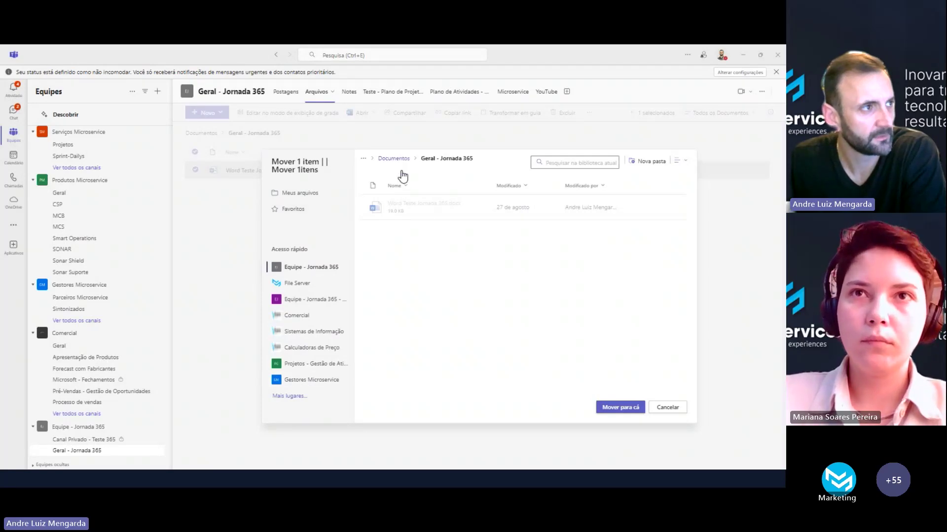
left_click(412, 161)
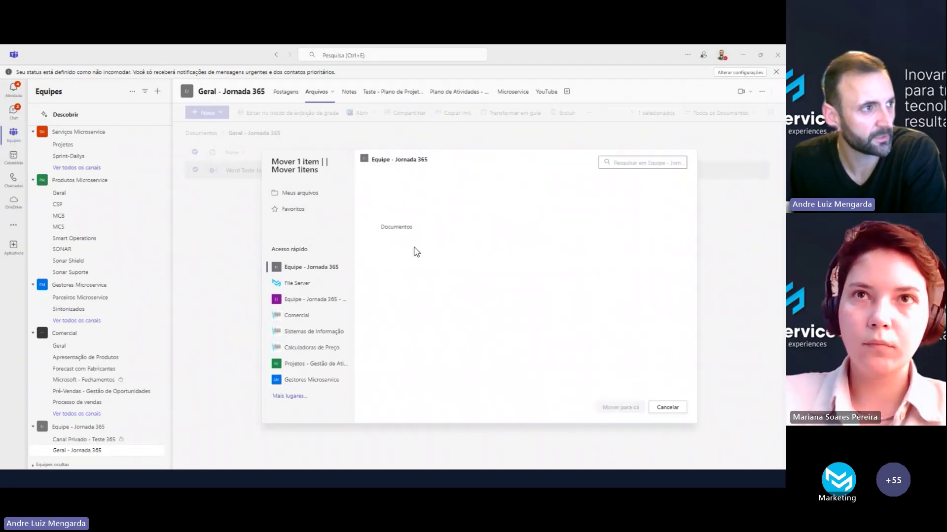
left_click(412, 197)
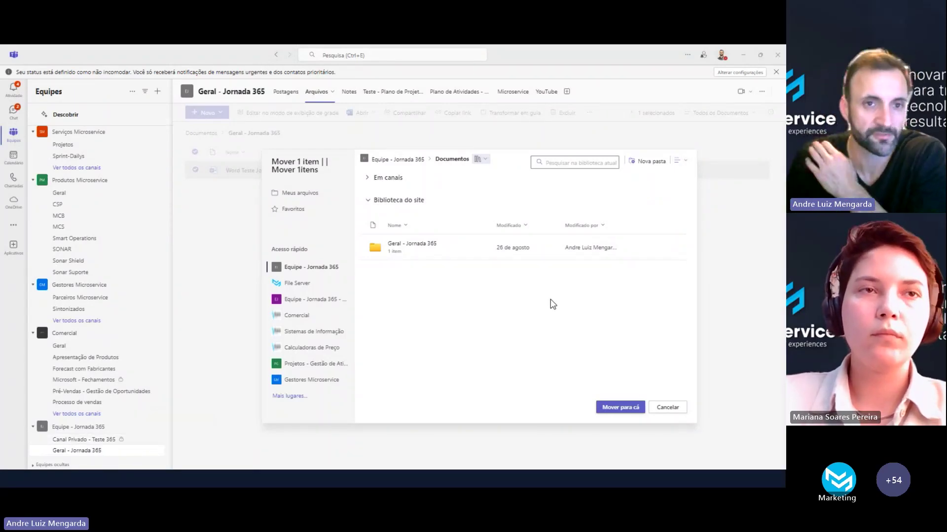
left_click(672, 407)
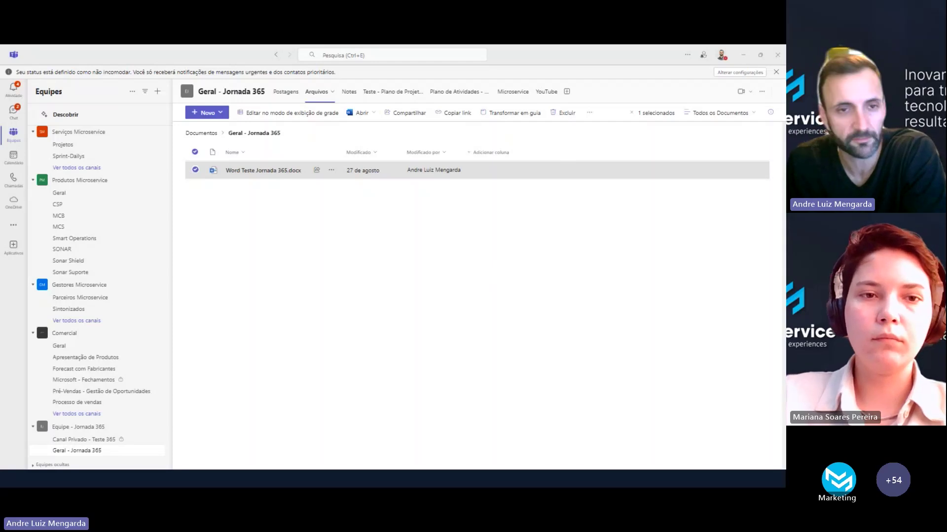
left_click(745, 62)
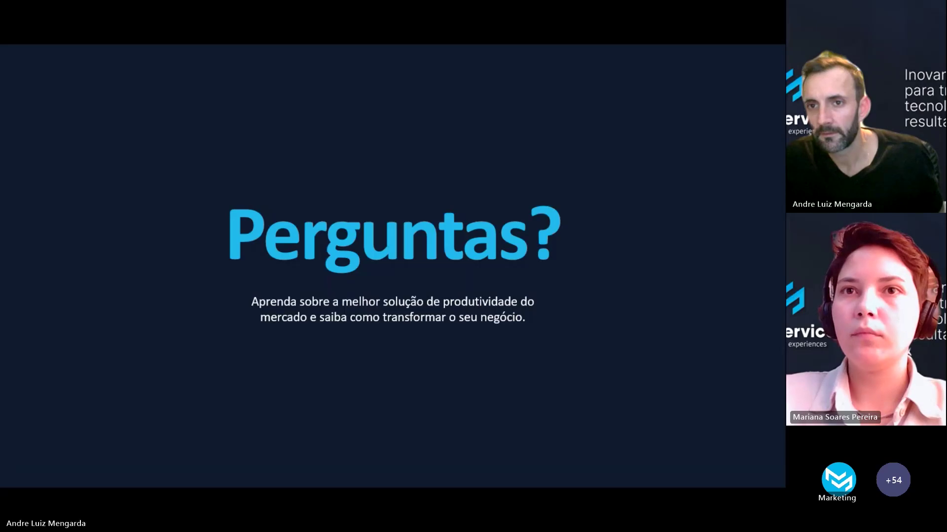